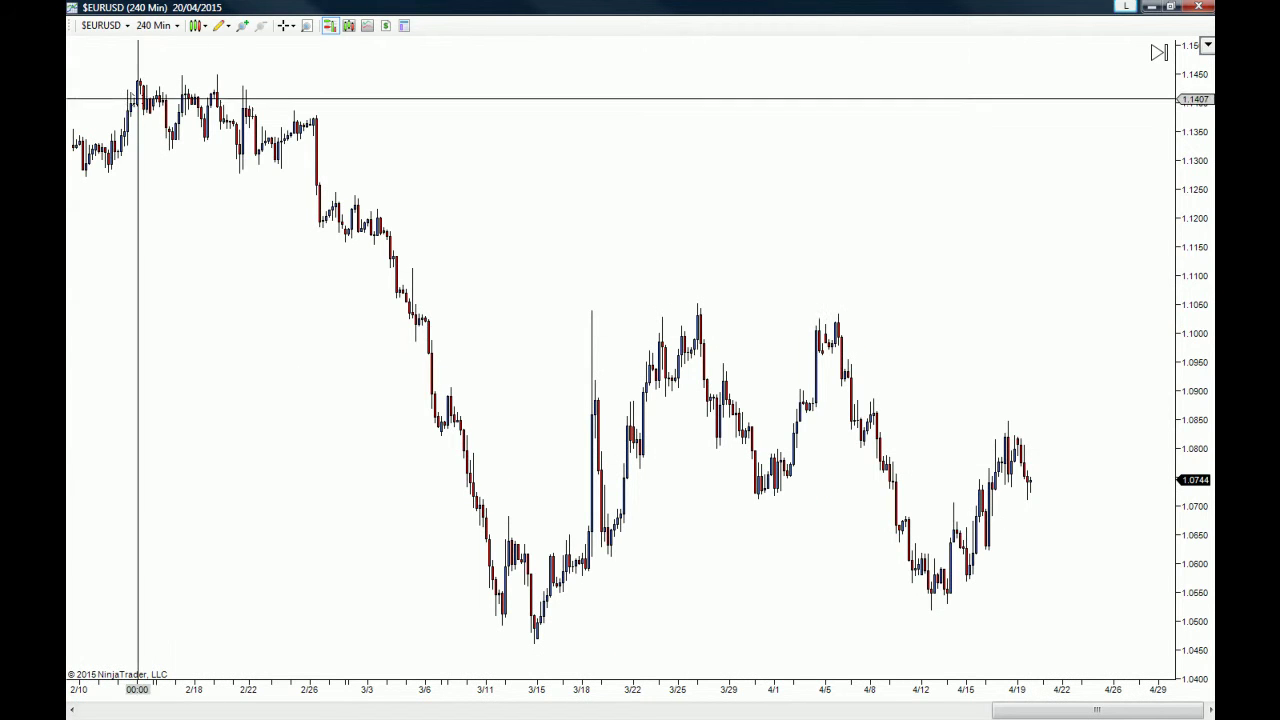
- Return the EURUSD chart to its latest bars near 4/20, leaving blank future dates through mid-May
scroll(517, 266, up, 1)
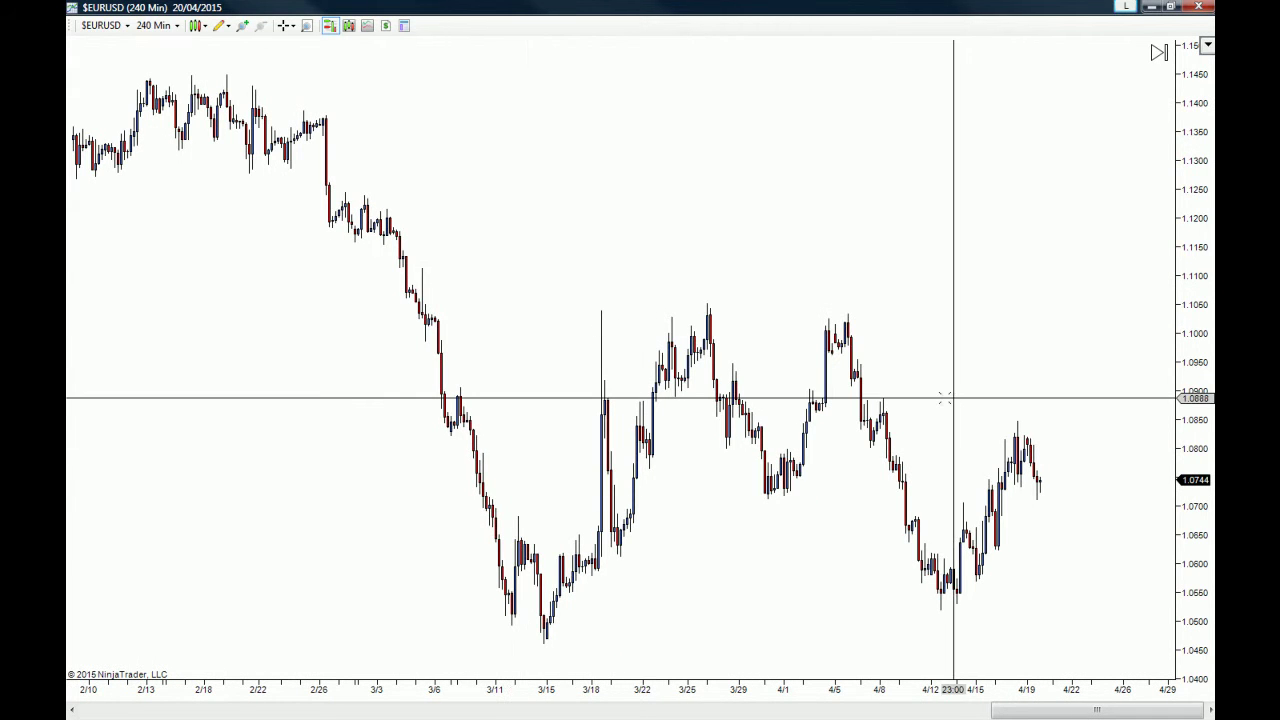
scroll(1057, 640, down, 1)
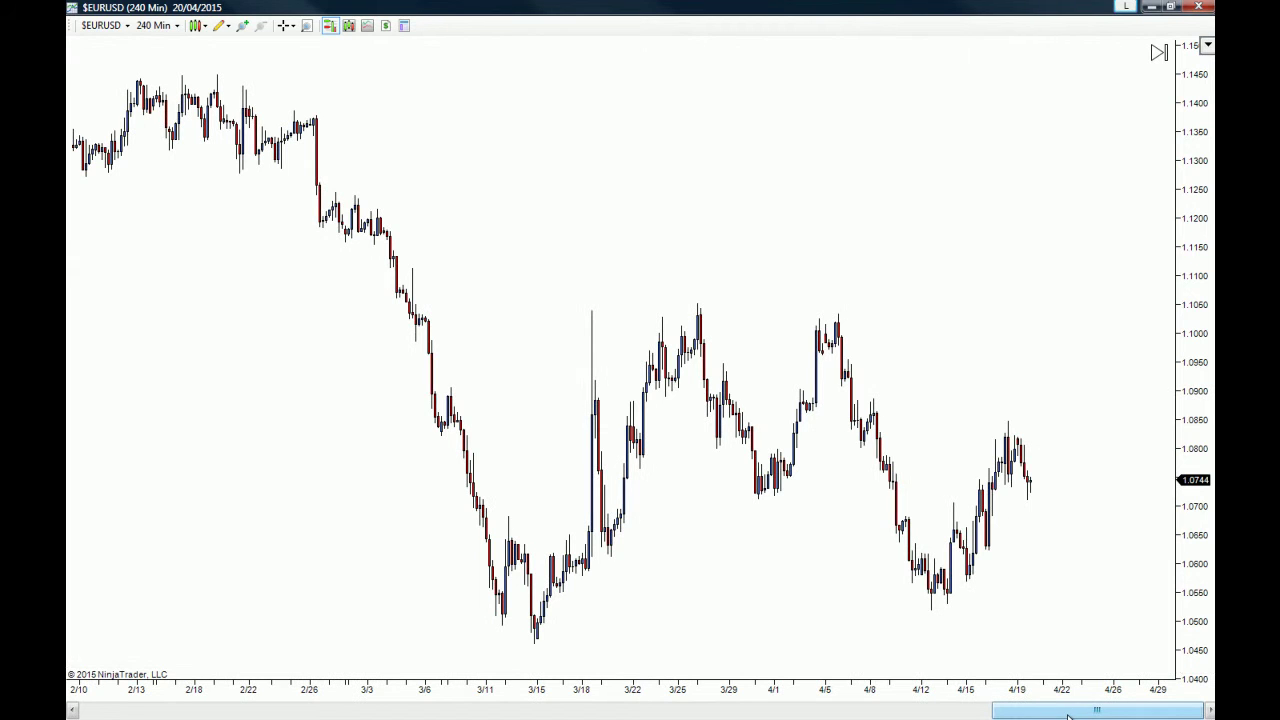
drag(1116, 716, 895, 714)
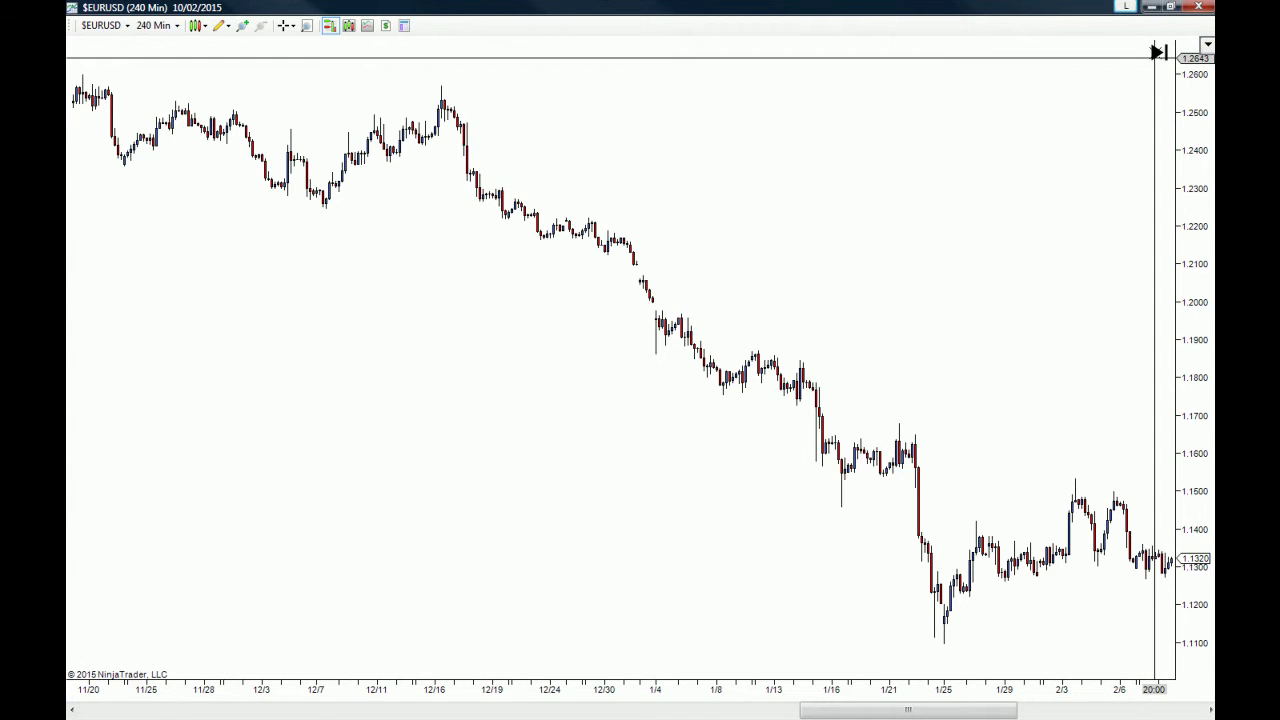
click(1158, 52)
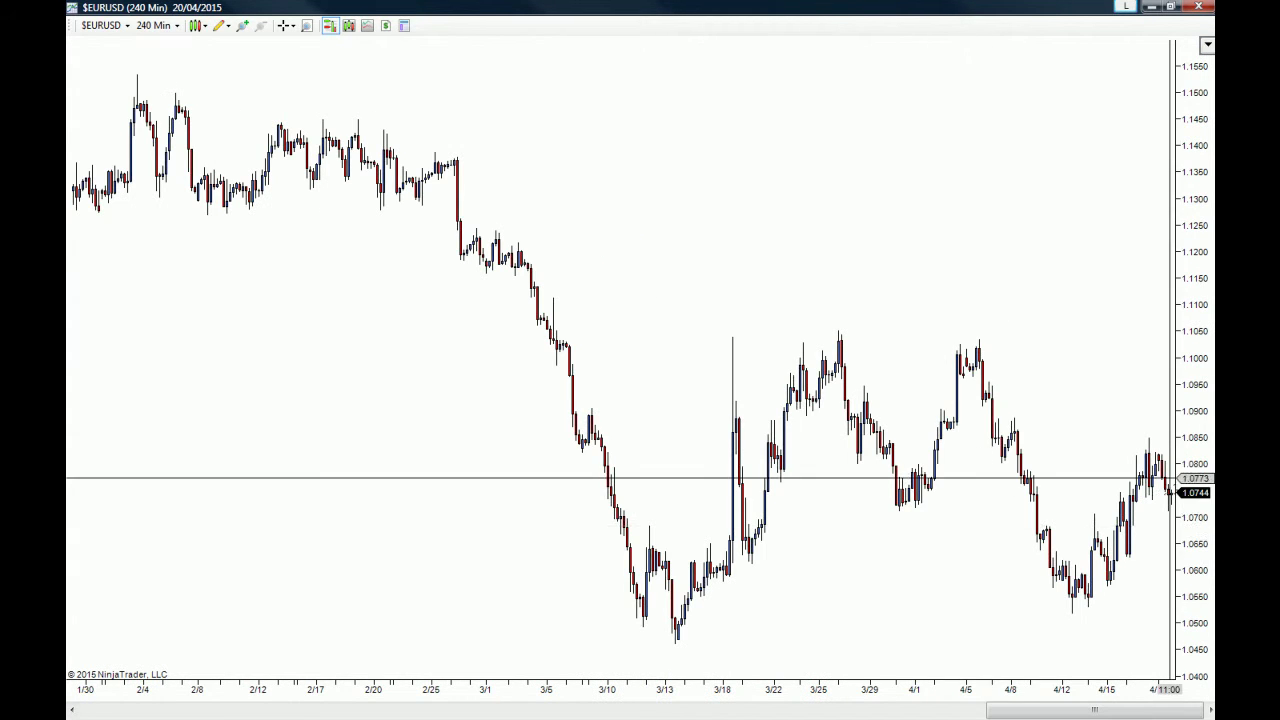
drag(1058, 276, 713, 287)
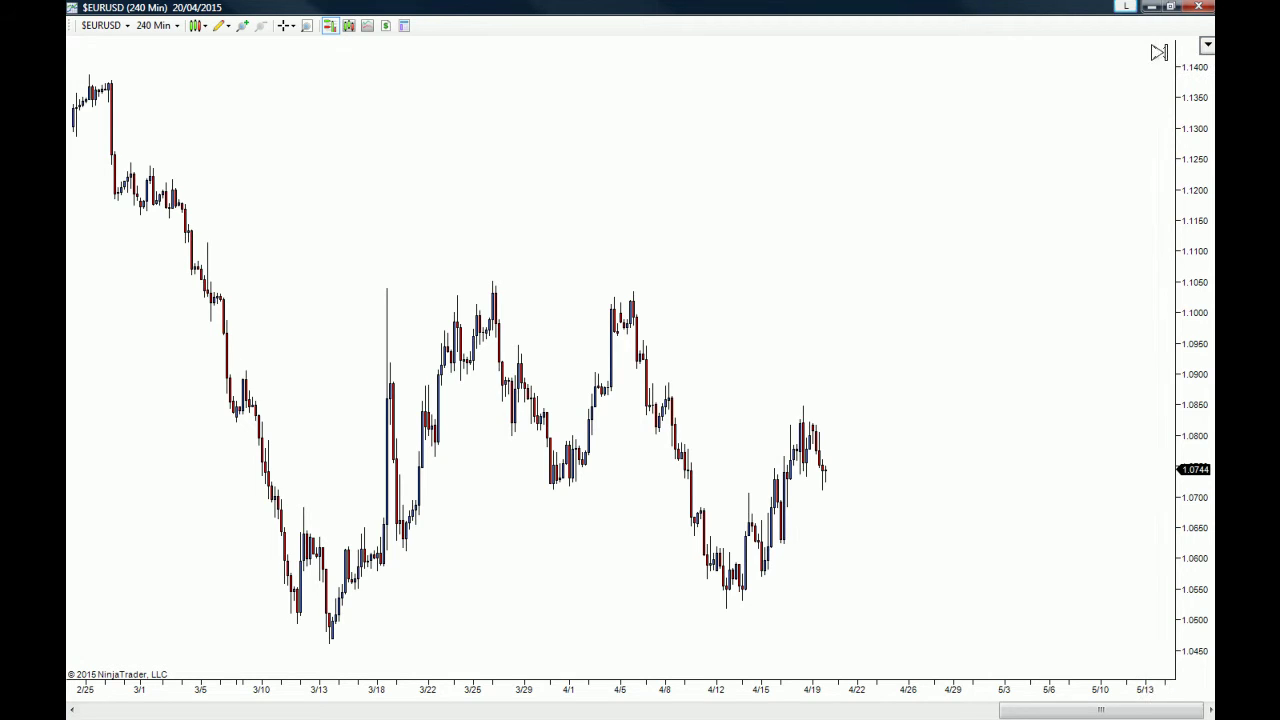
- Widen, then compress the time axis so the chart spans 6/1 through April 2015
scroll(1075, 290, up, 5)
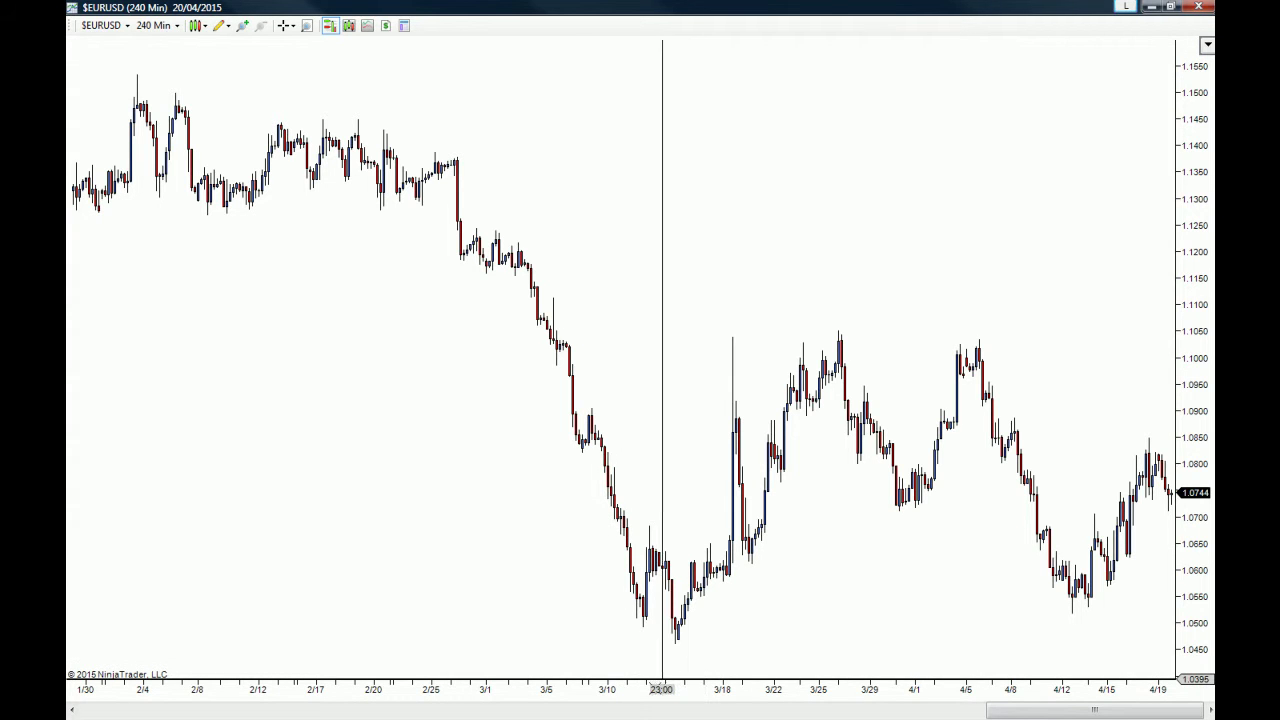
drag(603, 694, 491, 692)
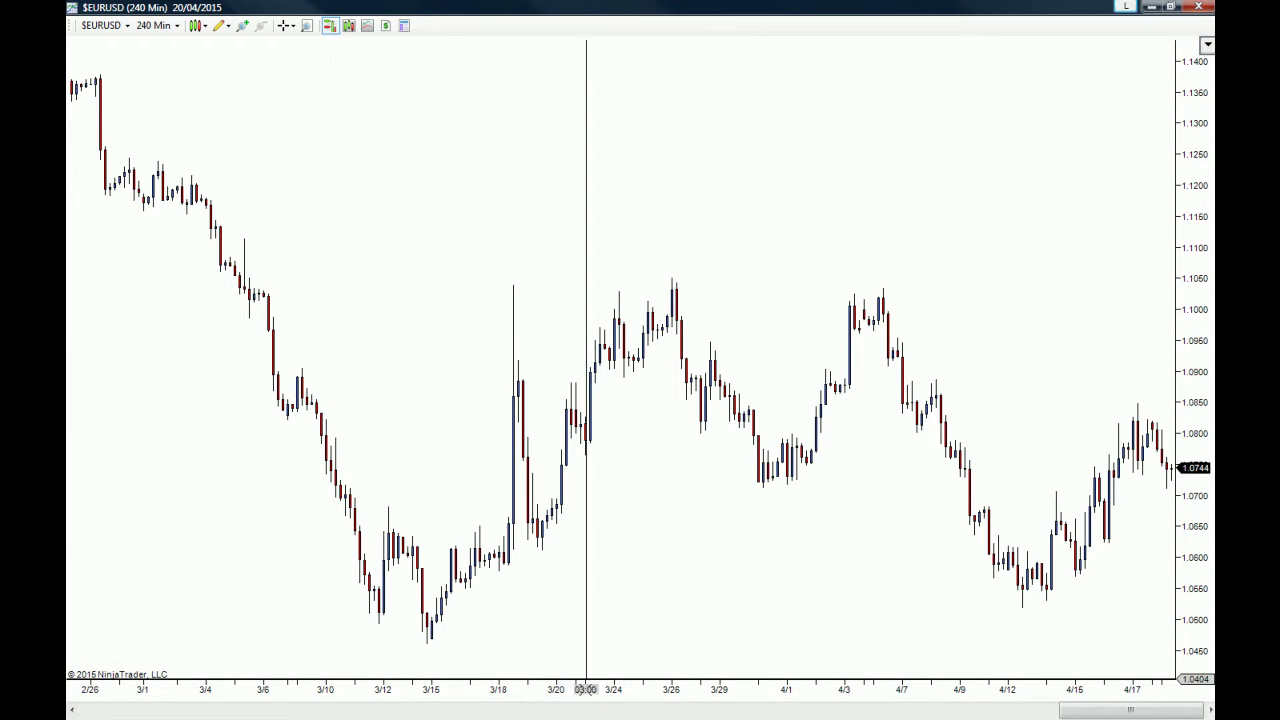
drag(632, 692, 932, 692)
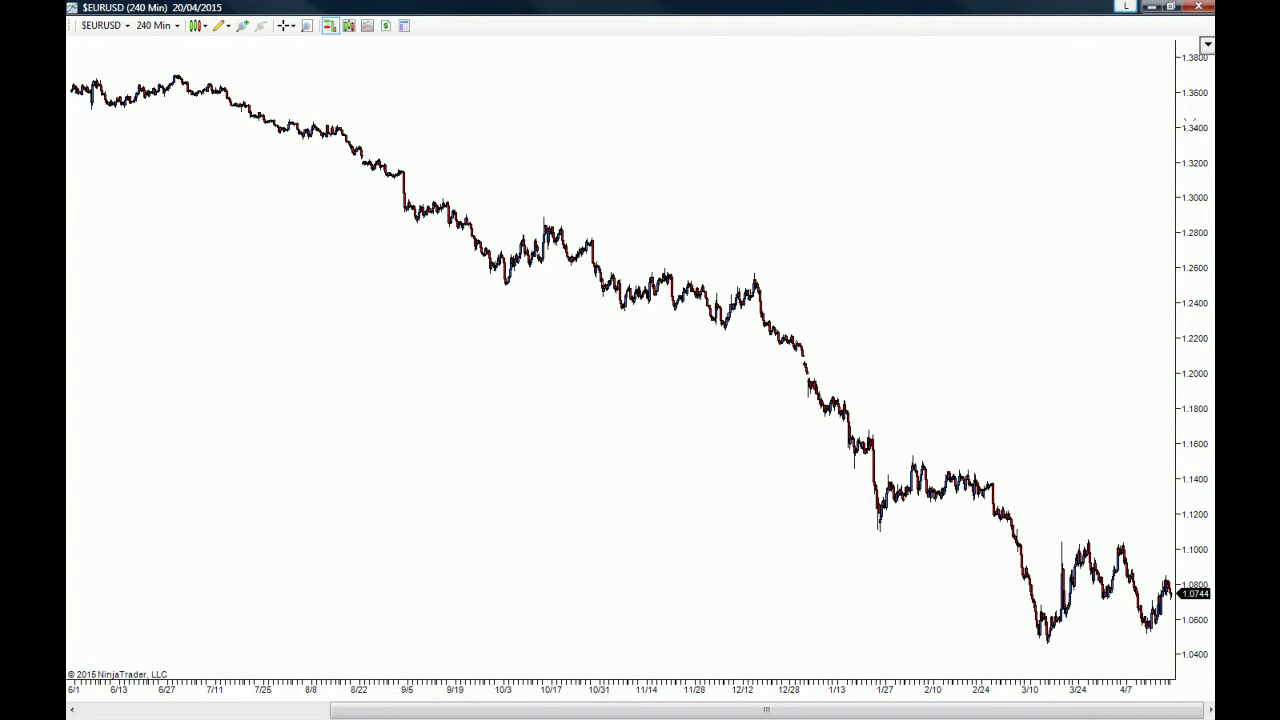
- Compress, then stretch the price scale so EURUSD prices run past the chart's top and bottom
drag(1190, 120, 1192, 168)
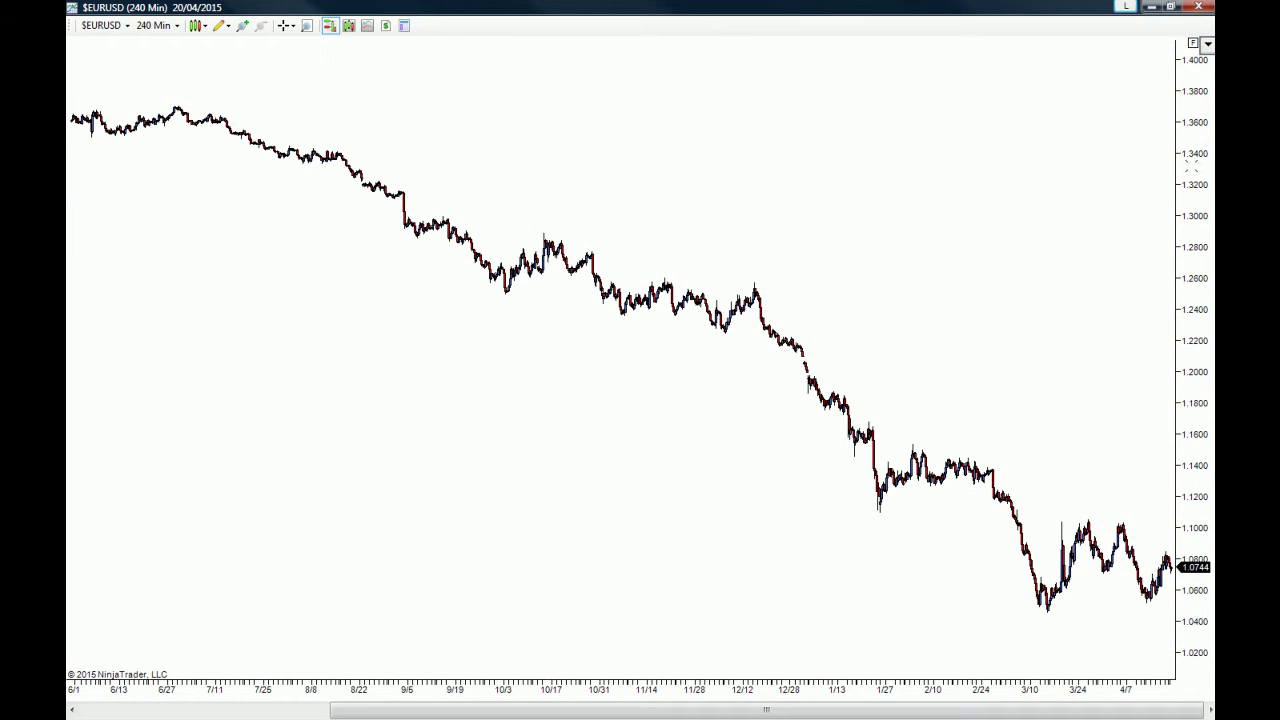
drag(1192, 168, 1190, 157)
drag(1190, 354, 1194, 228)
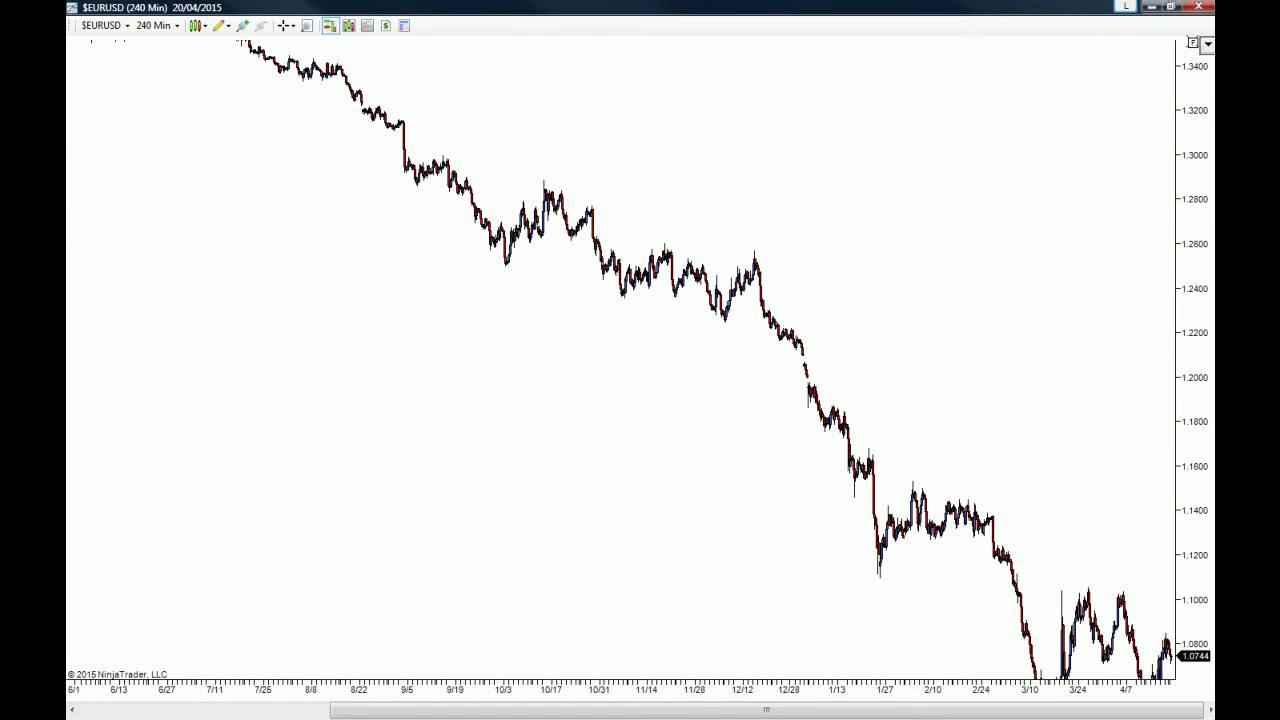
- Auto-fit the price scale to about 1.045–1.16 and zoom time in to 1/30 through 4/19
double_click(1195, 440)
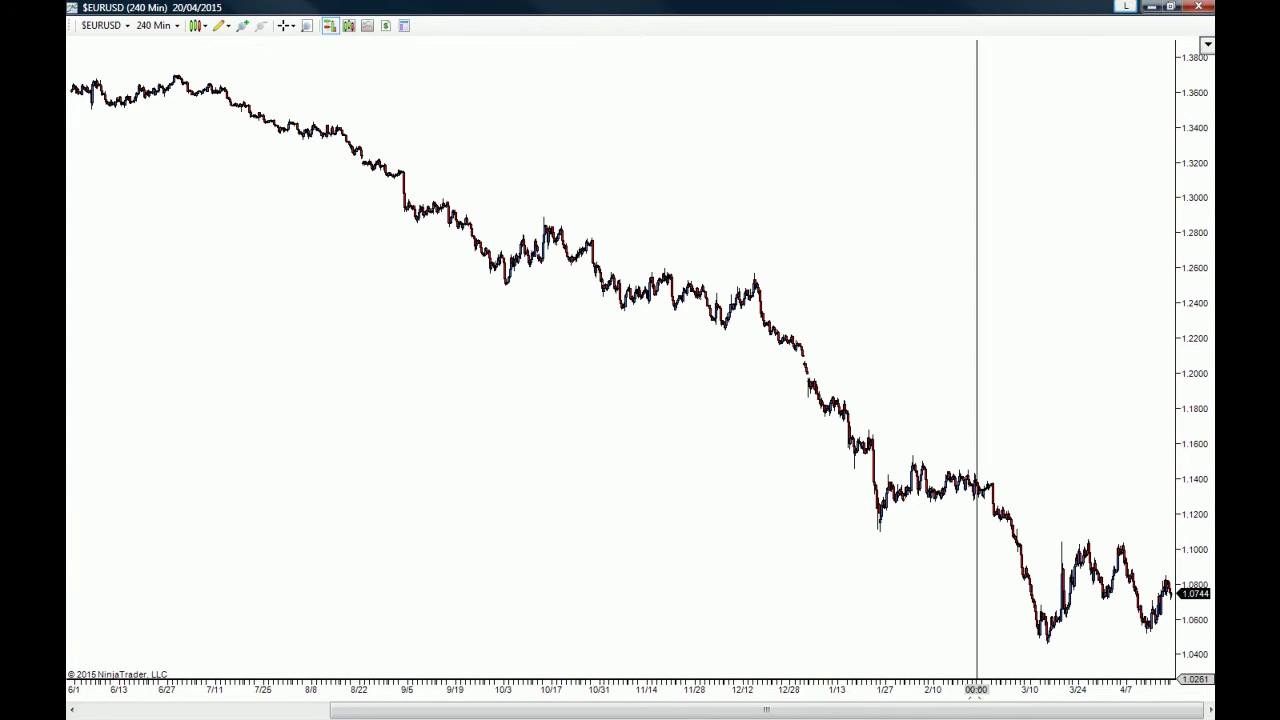
drag(958, 700, 890, 702)
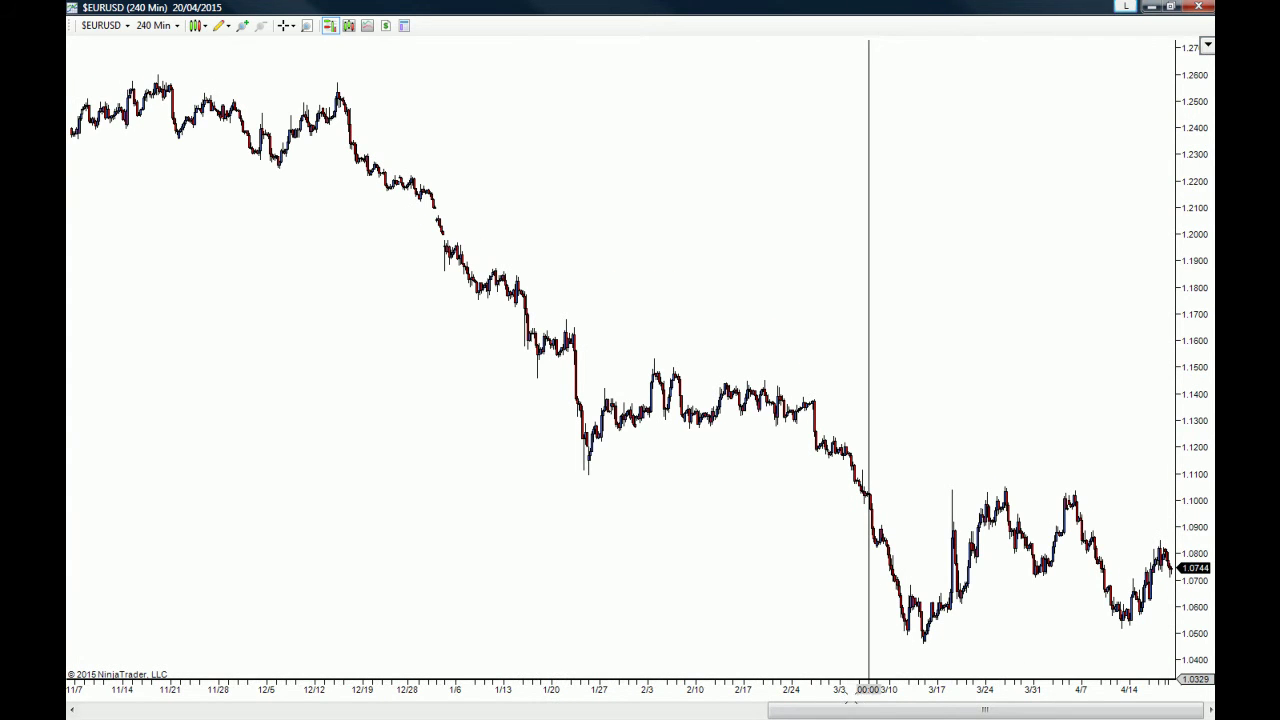
scroll(810, 690, up, 2)
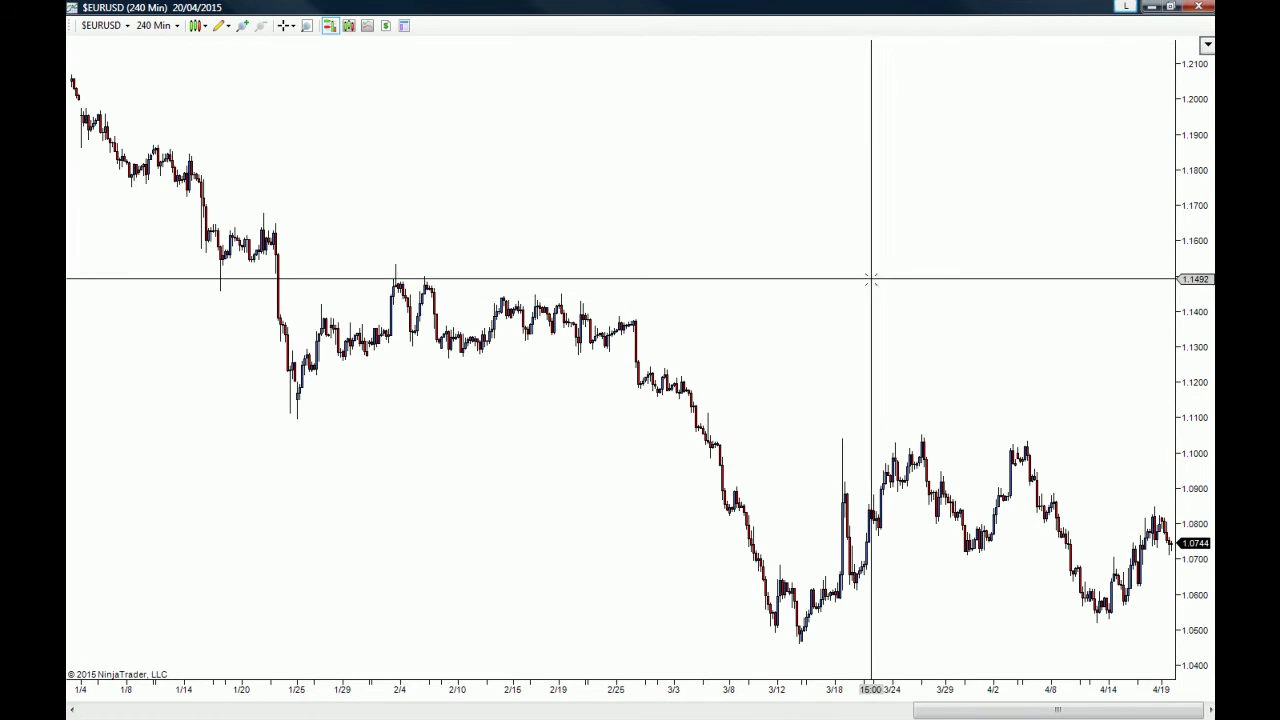
scroll(941, 688, up, 1)
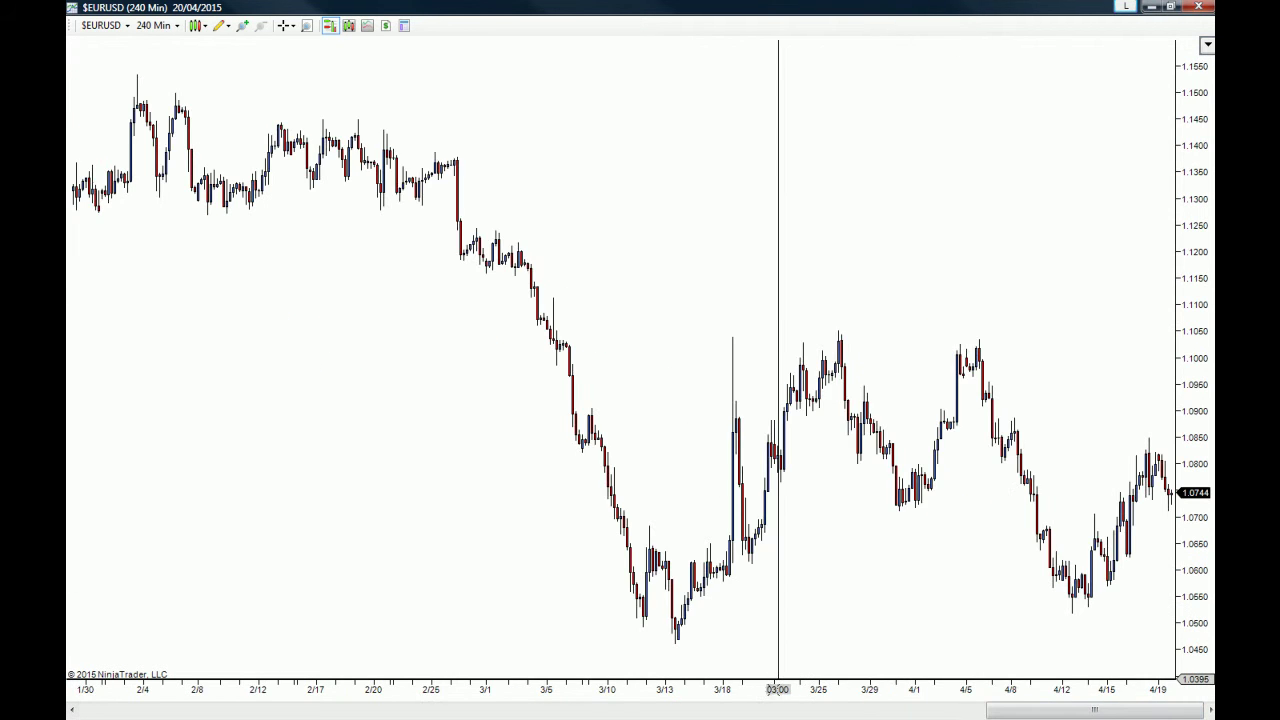
scroll(778, 688, up, 1)
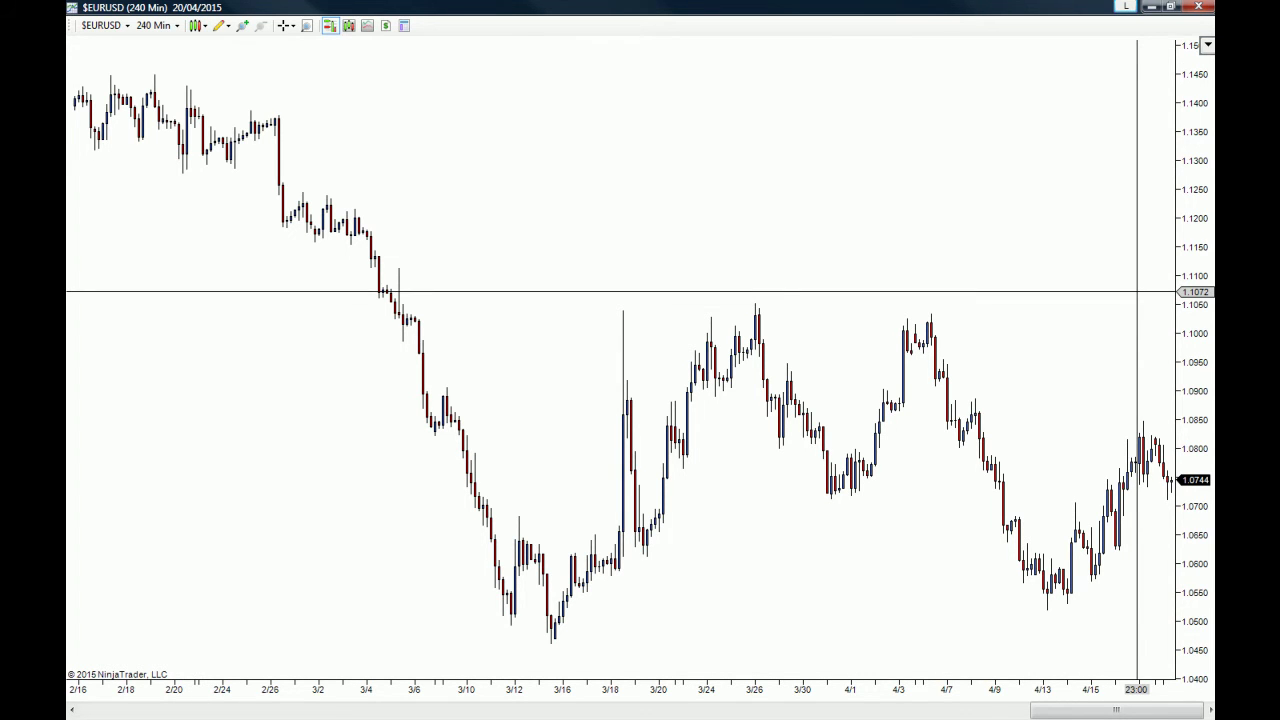
- Switch the chart style to HiLo bars, then back to Candlestick
click(197, 27)
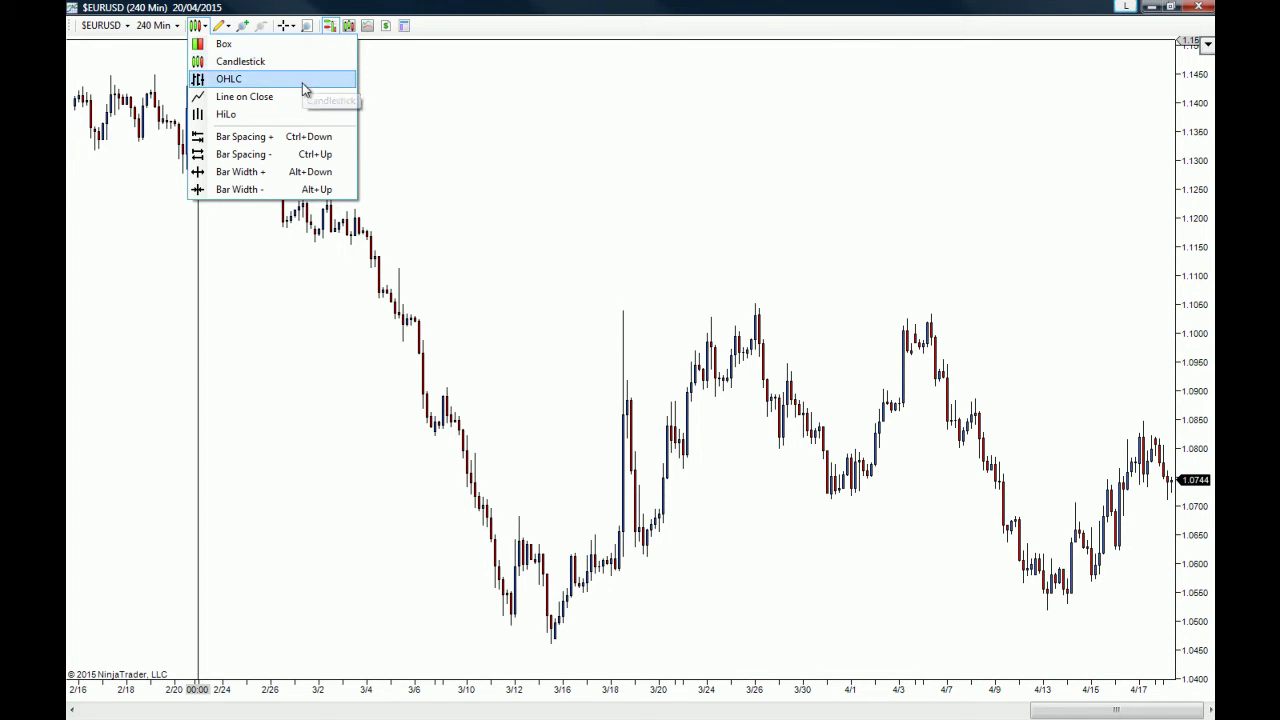
click(255, 119)
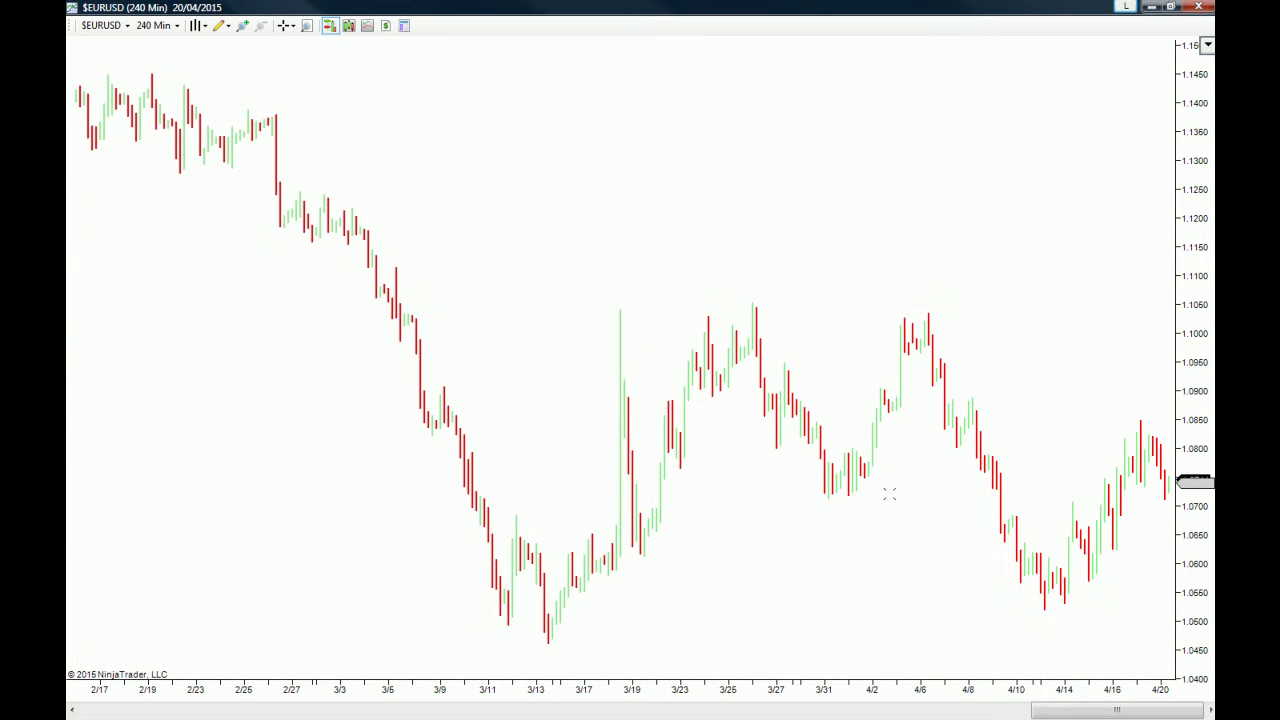
click(200, 27)
click(240, 61)
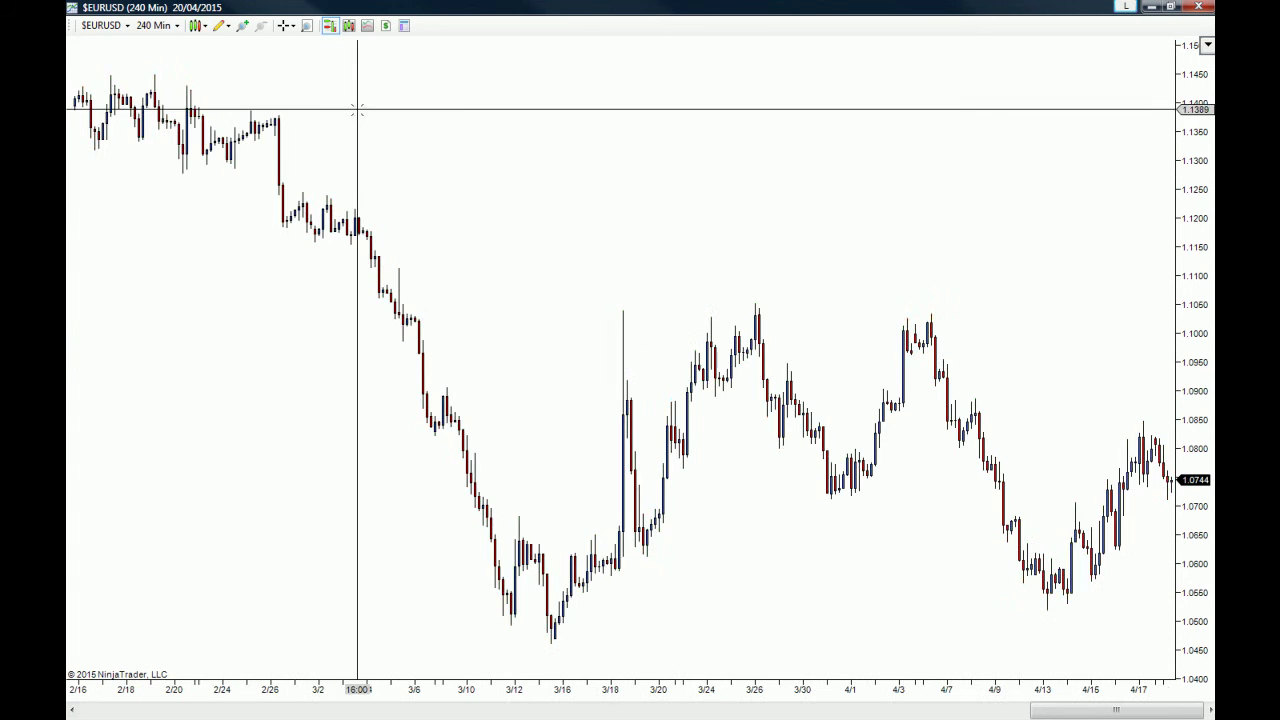
click(200, 25)
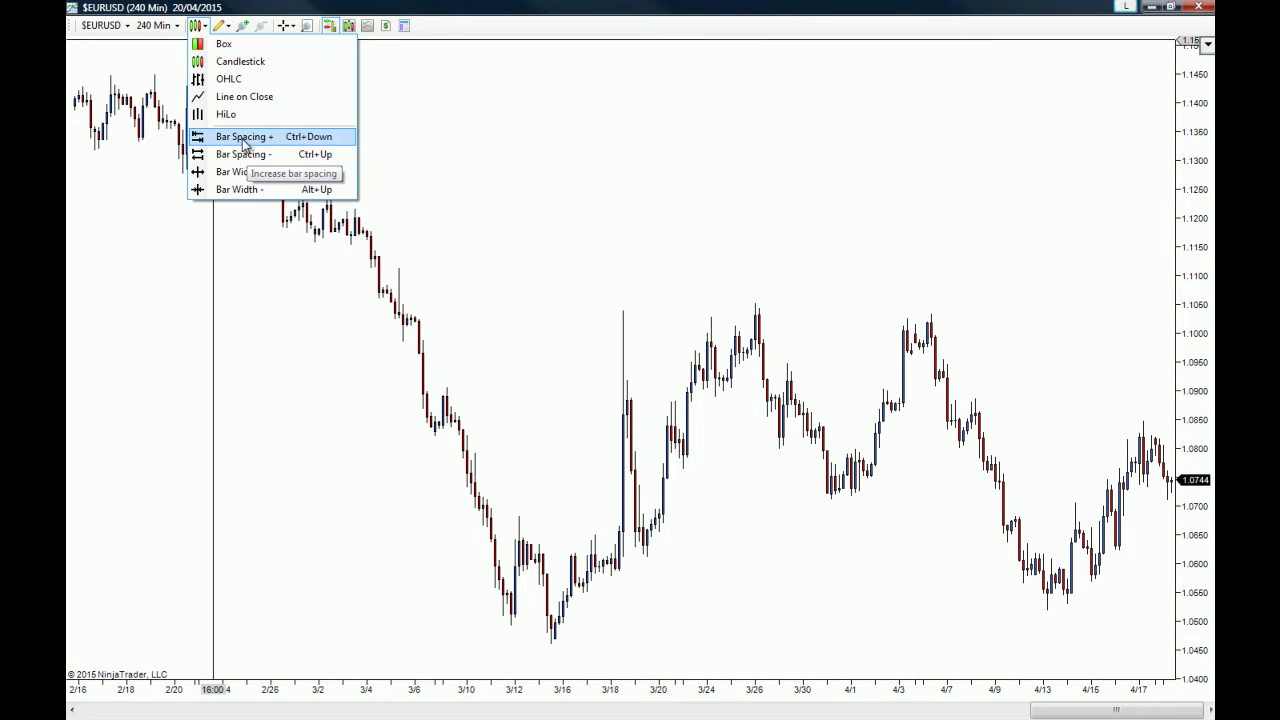
click(731, 143)
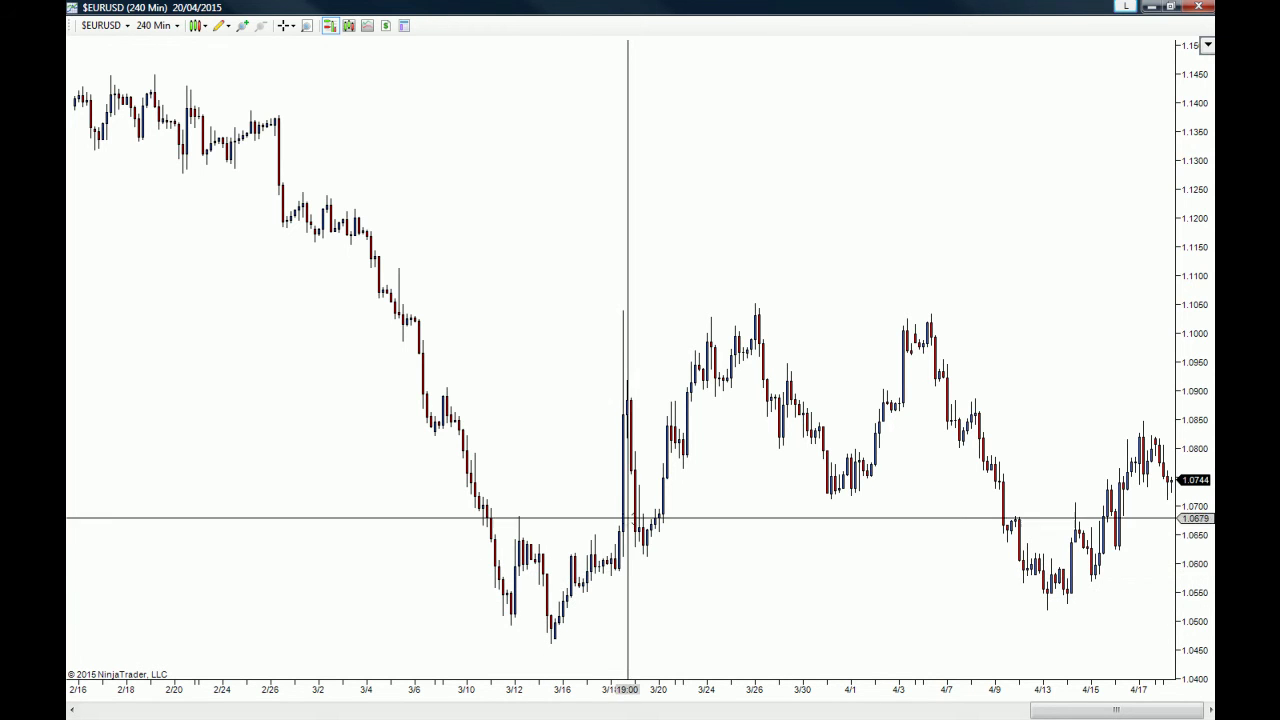
- Increase the bar spacing twice so the candles cover only 3/6 to 4/19
click(224, 26)
click(202, 30)
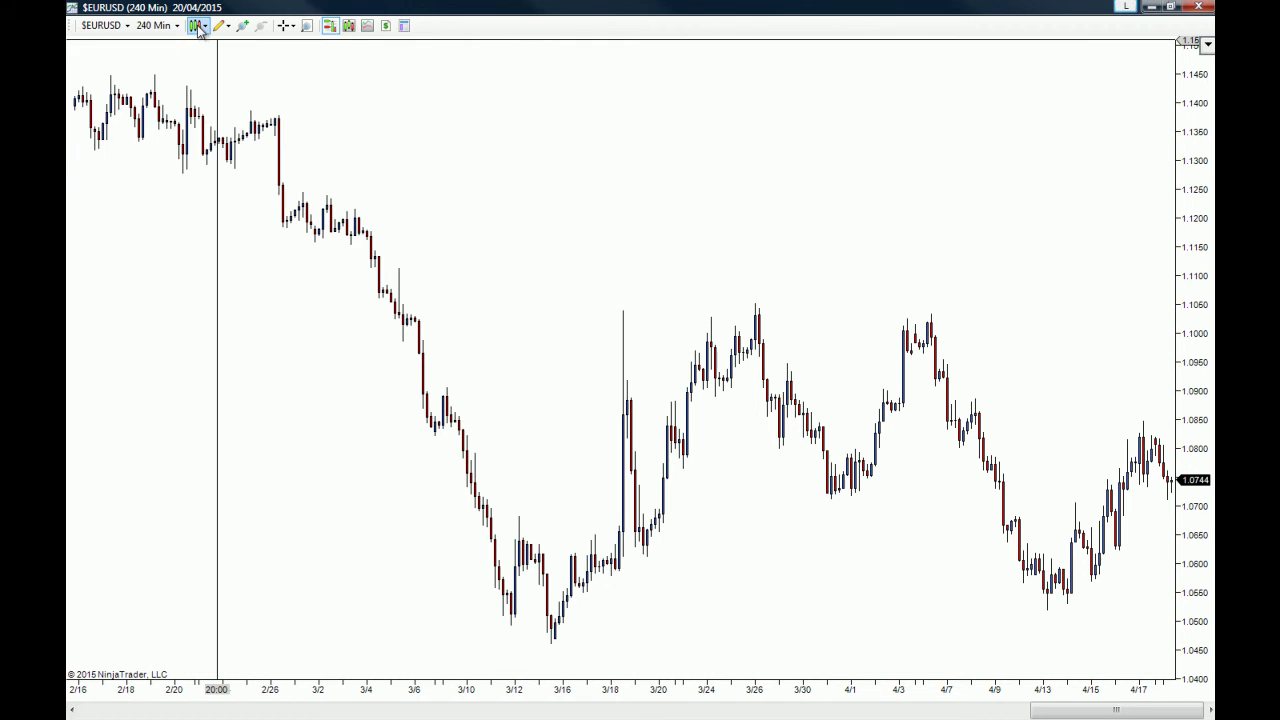
click(244, 136)
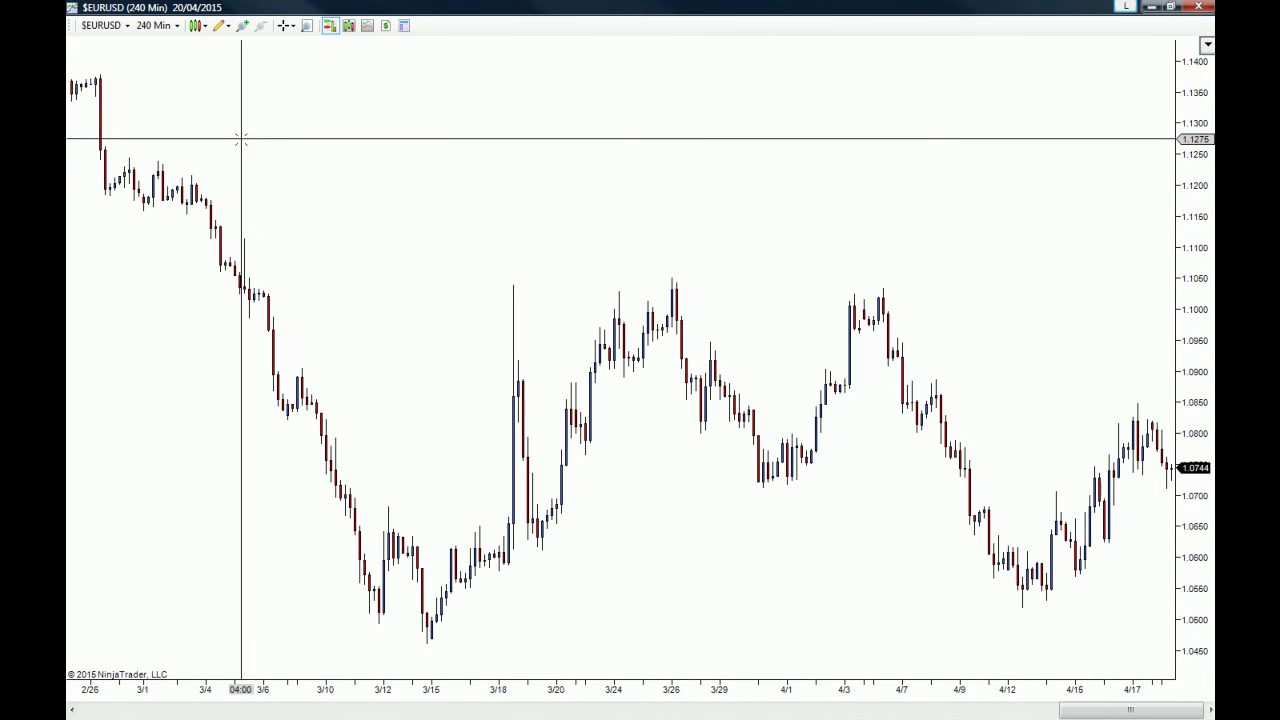
click(205, 27)
click(244, 136)
click(198, 26)
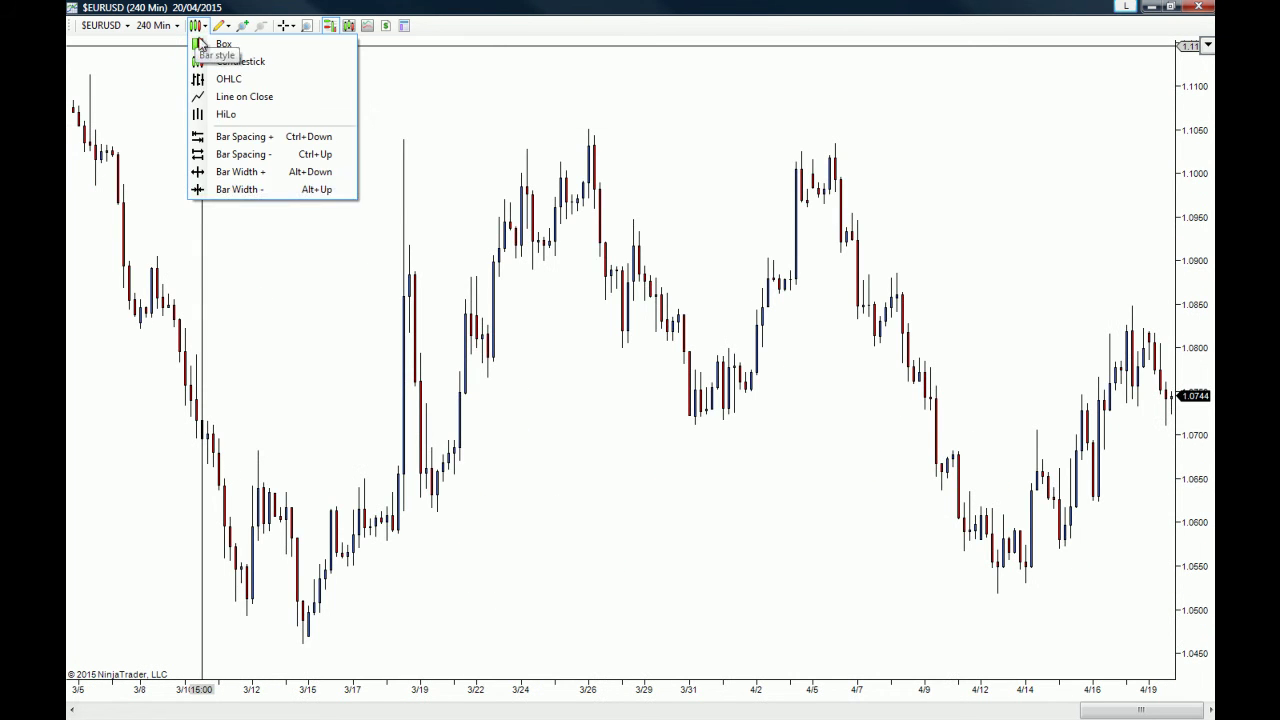
- Widen the candle bodies, then zoom out to show 2/6 through 4/19 with empty dates to 4/26
click(245, 174)
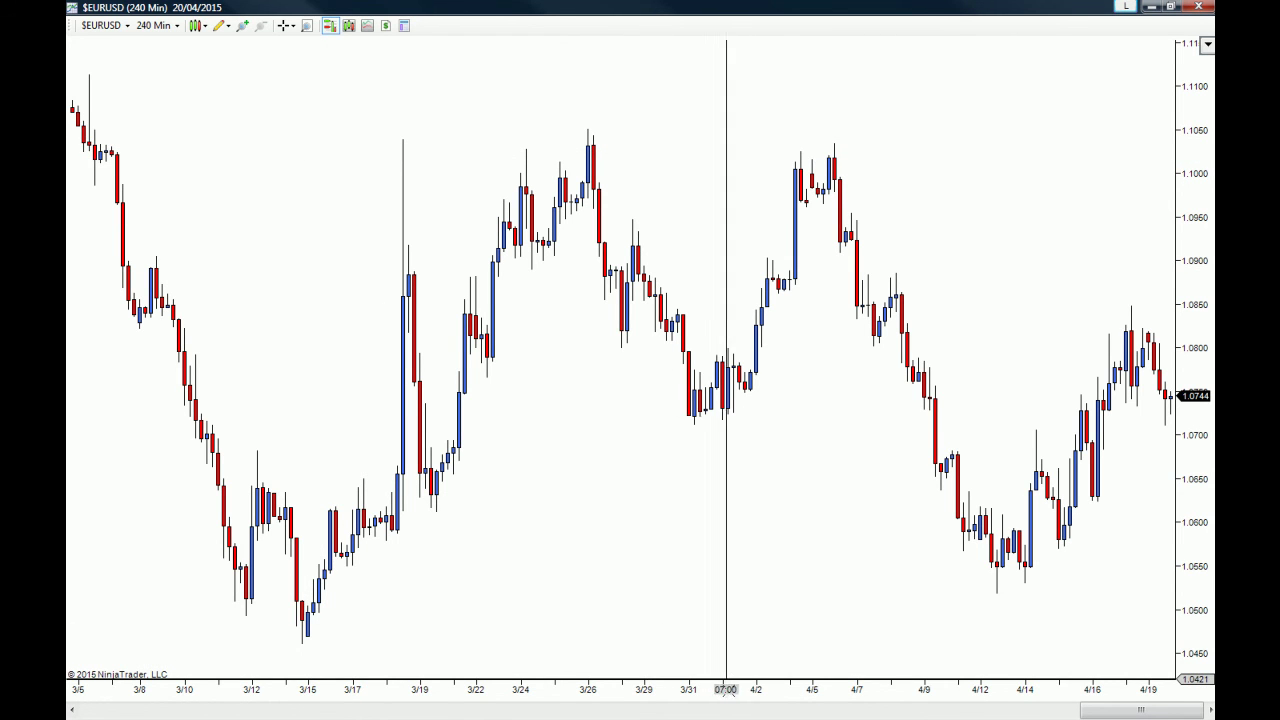
scroll(755, 689, down, 1)
scroll(779, 689, down, 1)
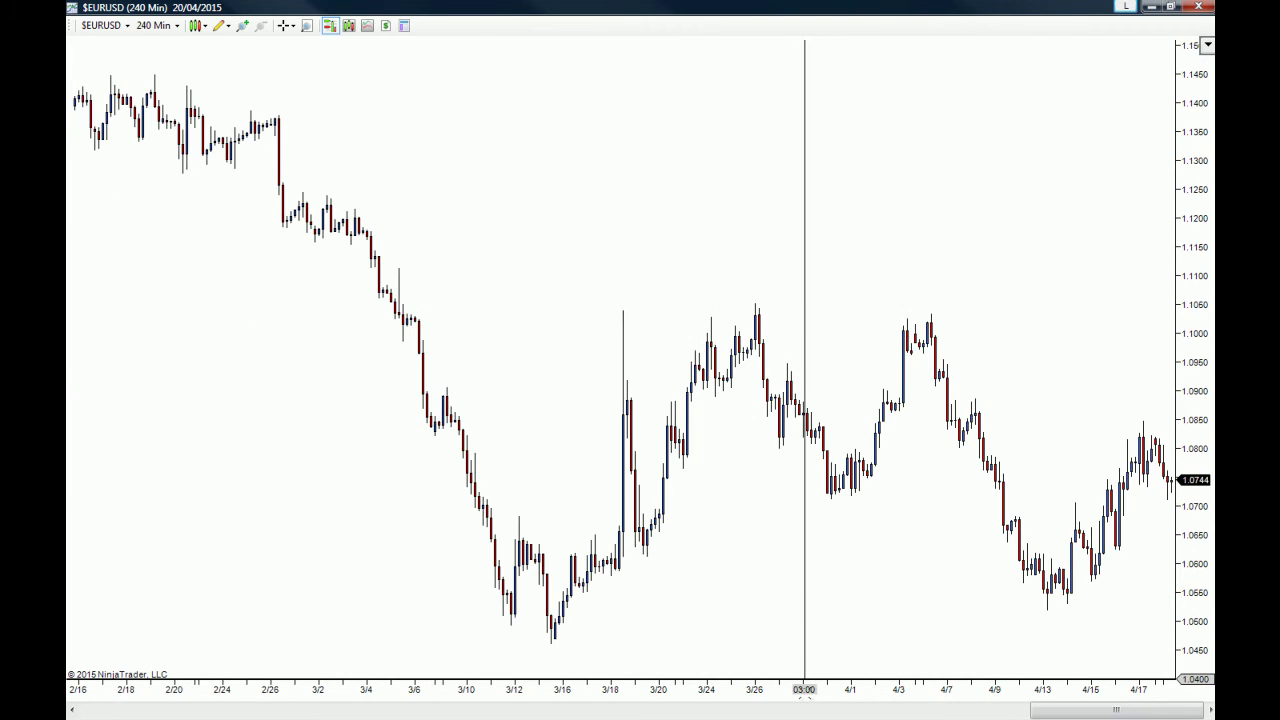
scroll(790, 689, down, 1)
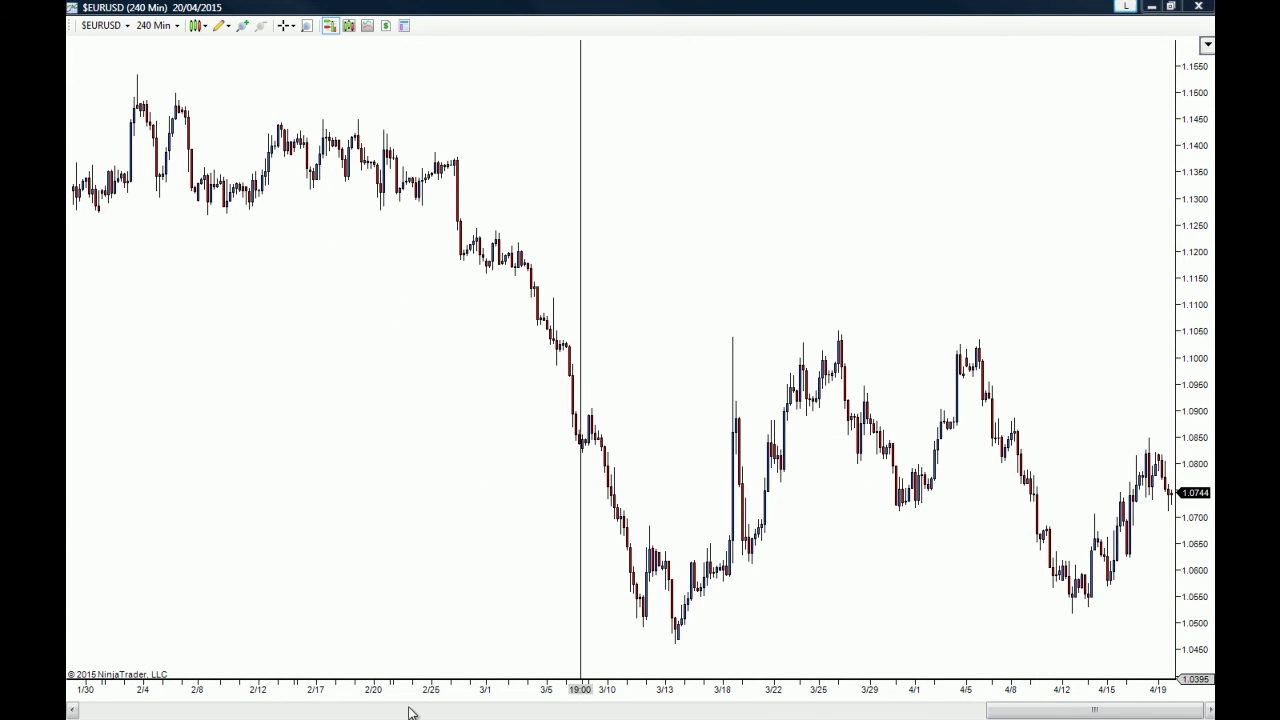
drag(814, 271, 728, 277)
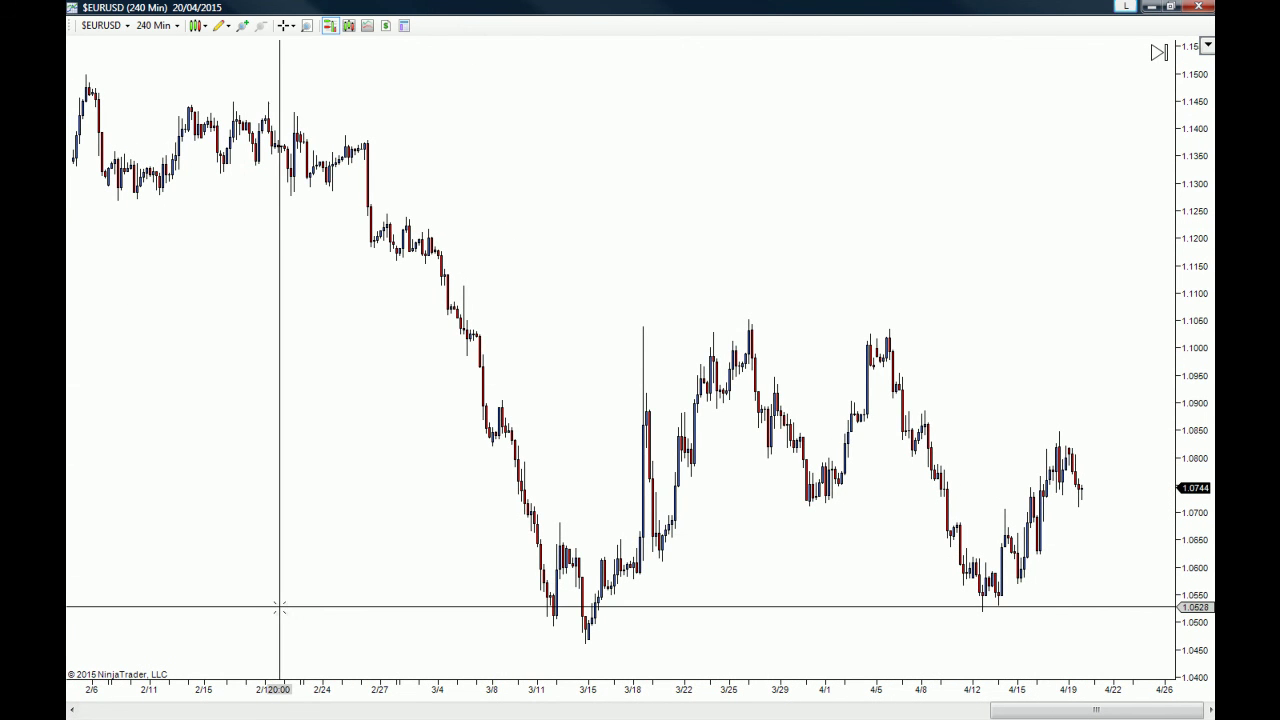